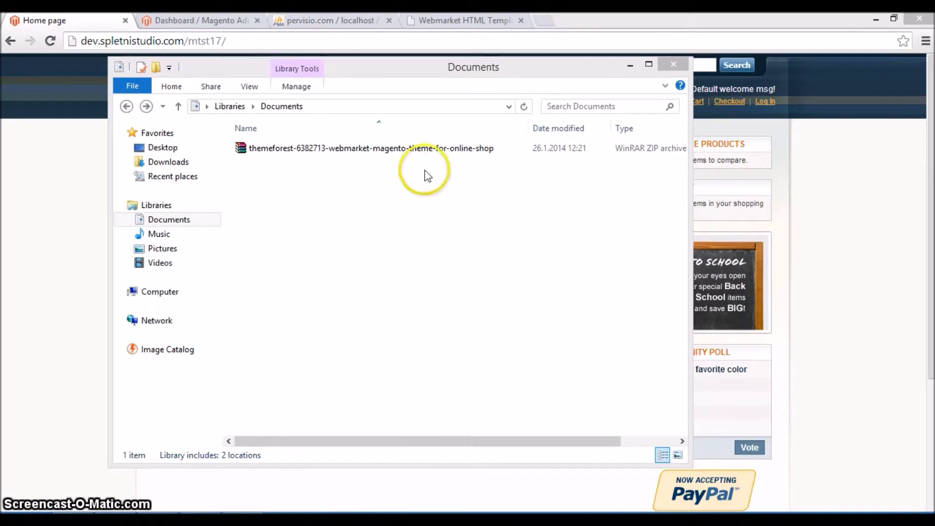
# Step: Extract the themeforest Webmarket theme ZIP into its own folder in Documents
pyautogui.click(413, 156)
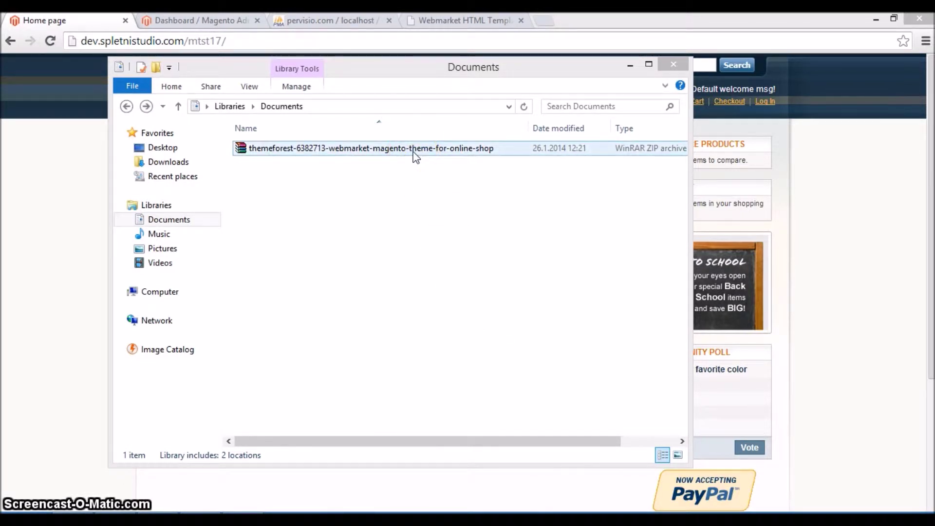
pyautogui.click(413, 155)
pyautogui.rightClick(413, 157)
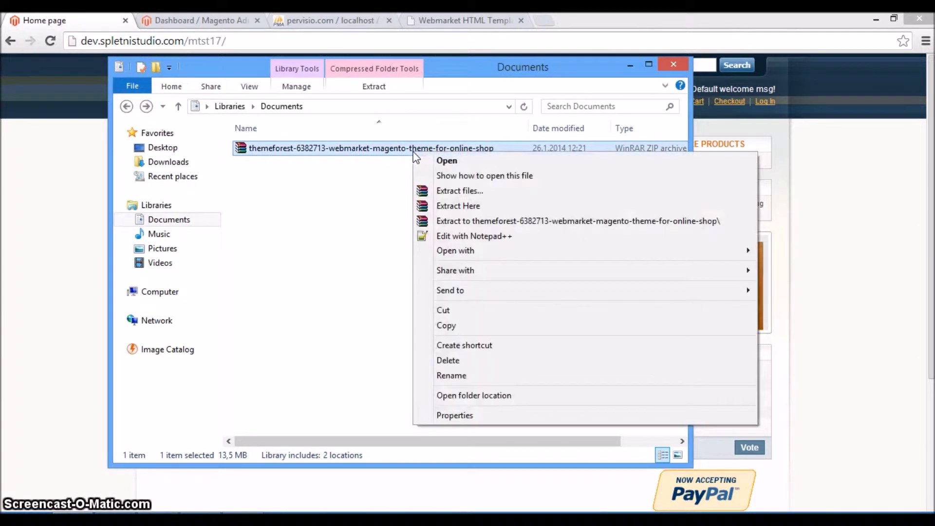
pyautogui.click(442, 207)
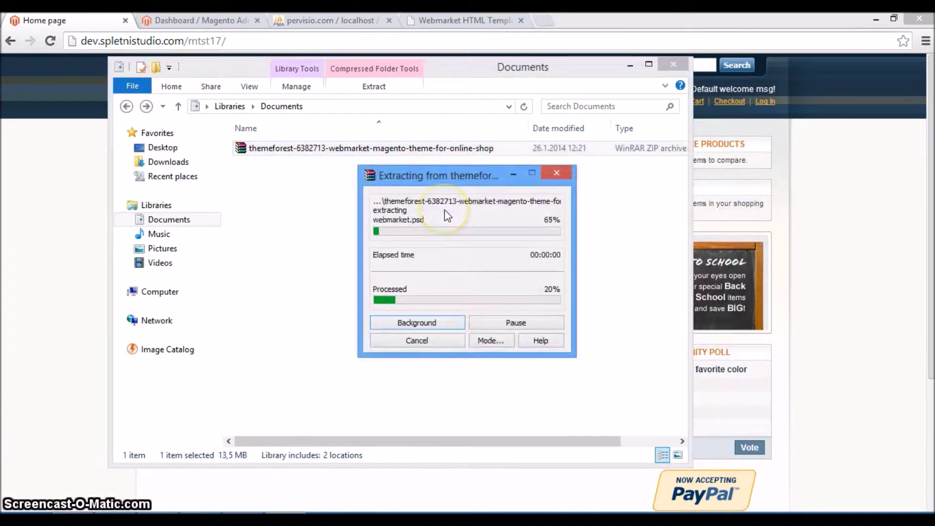
# Step: Return to the Magento admin dashboard and bring up the server files in WinSCP
pyautogui.click(73, 20)
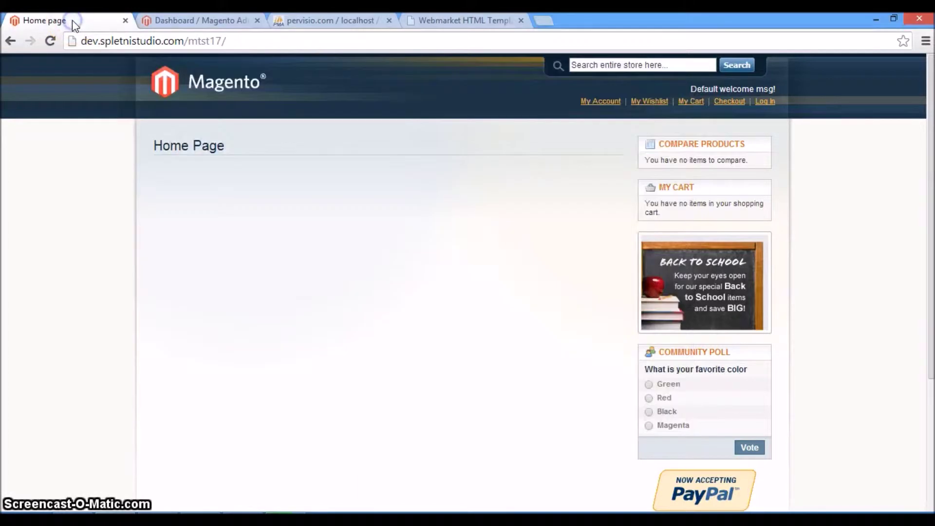
pyautogui.click(201, 15)
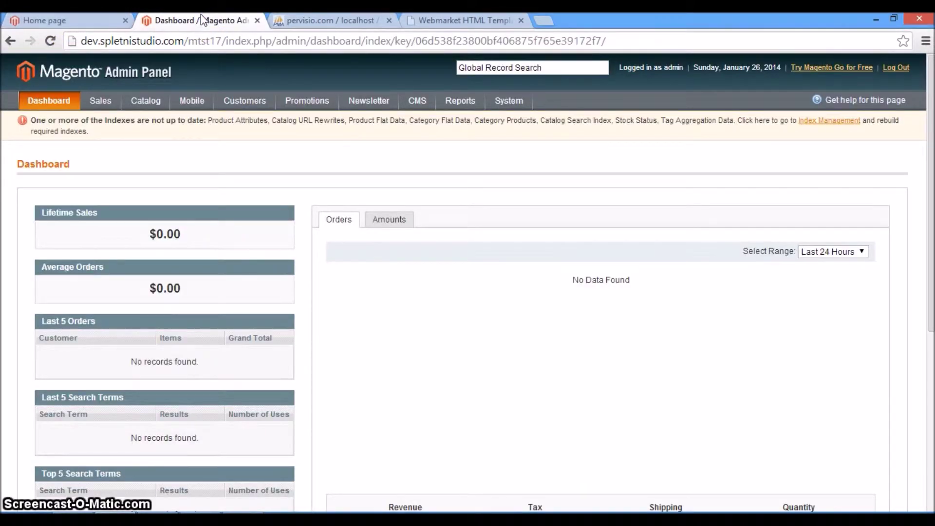
pyautogui.click(223, 359)
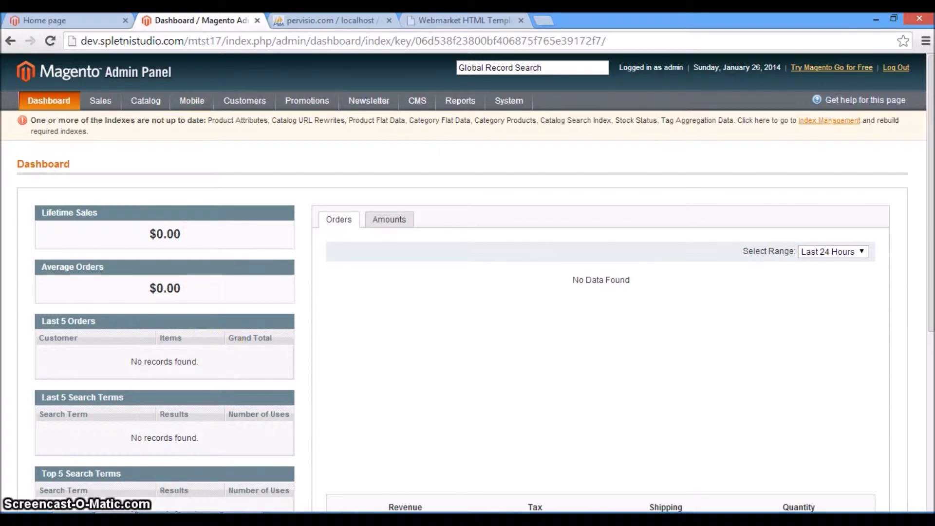
pyautogui.click(190, 447)
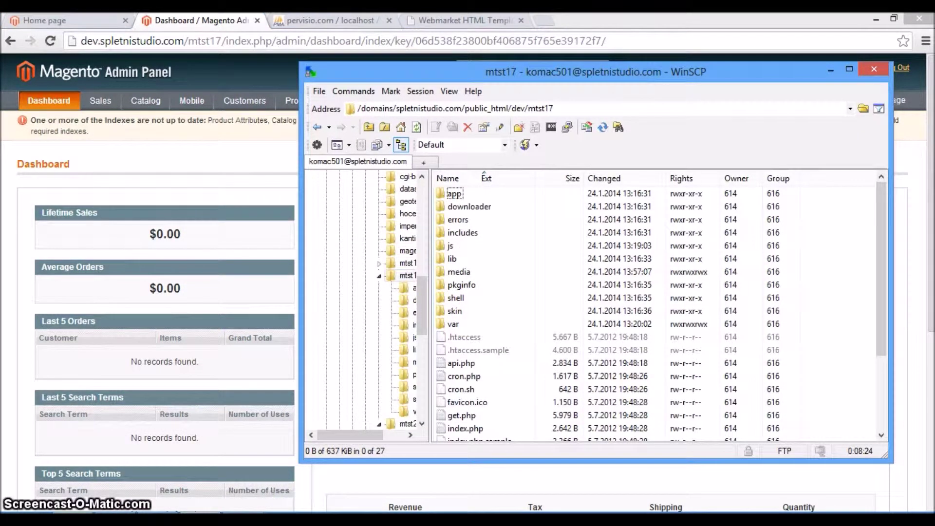
# Step: Copy app, js, media and skin from the Upload folder to the mtst17 server root, overwriting all files
pyautogui.doubleClick(350, 149)
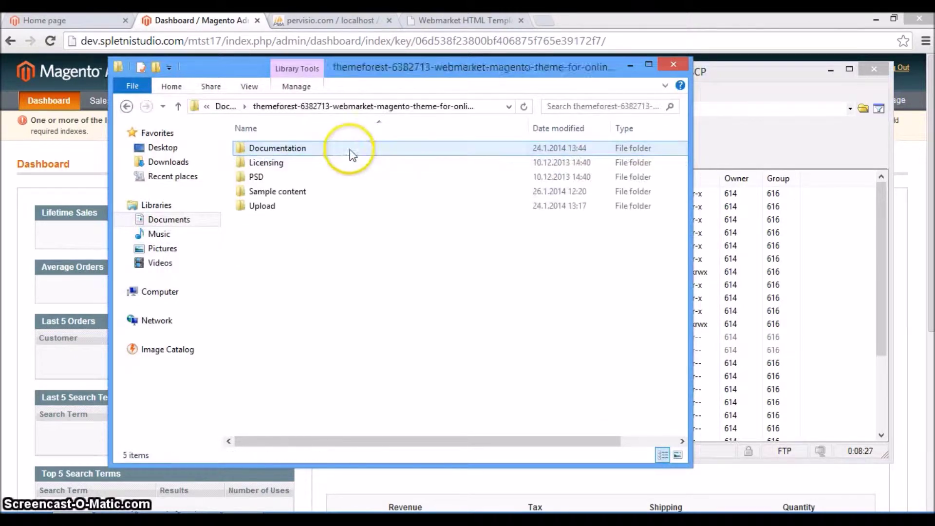
pyautogui.doubleClick(286, 207)
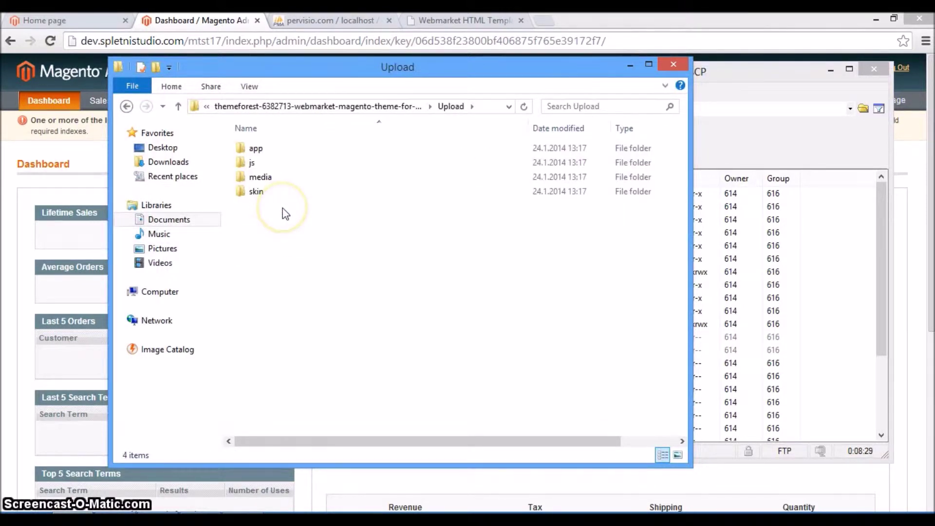
pyautogui.moveTo(317, 248); pyautogui.dragTo(271, 135)
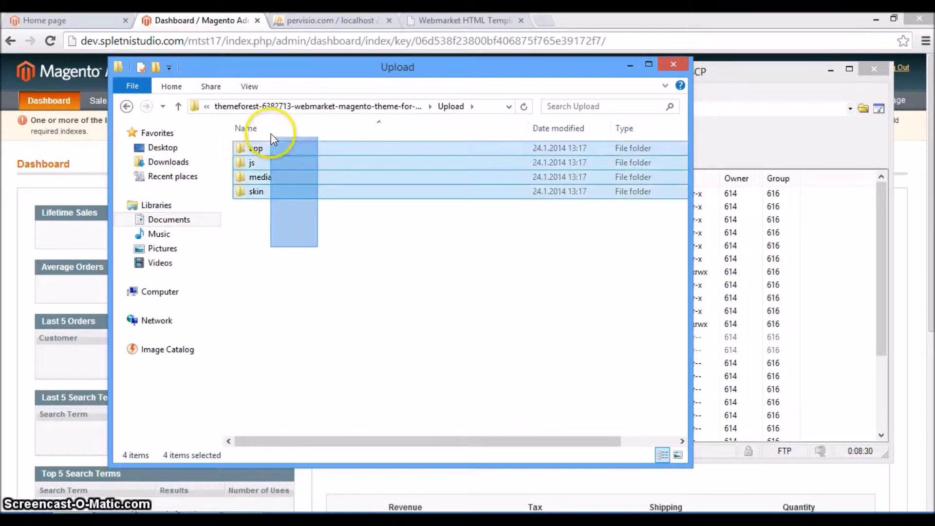
pyautogui.moveTo(296, 191); pyautogui.dragTo(751, 281)
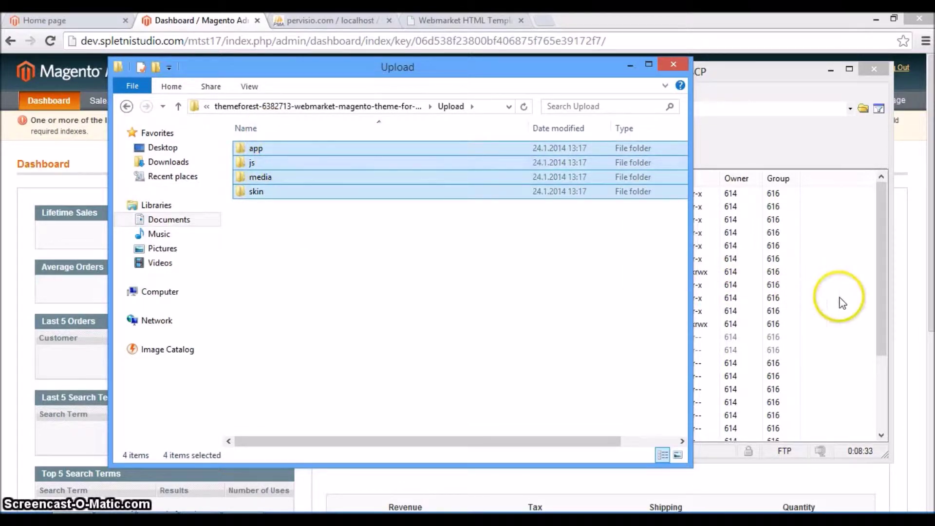
pyautogui.click(626, 322)
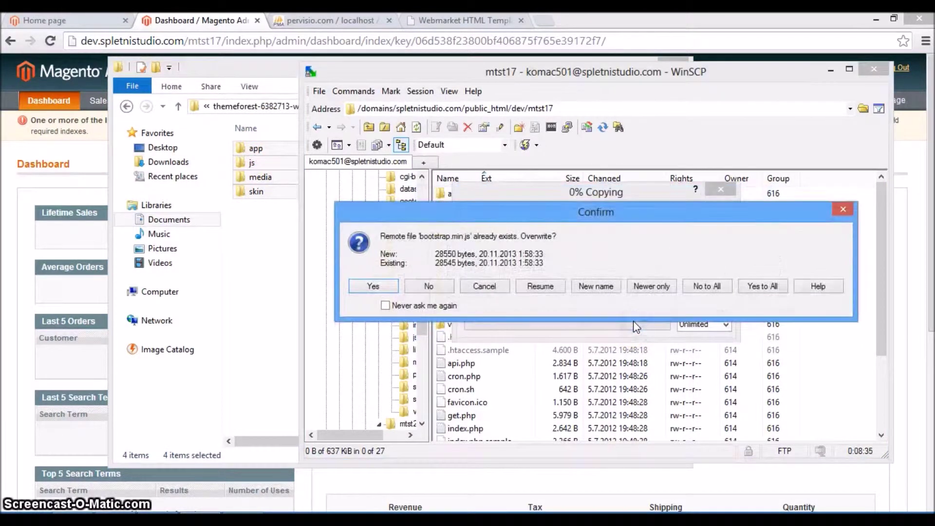
pyautogui.click(761, 287)
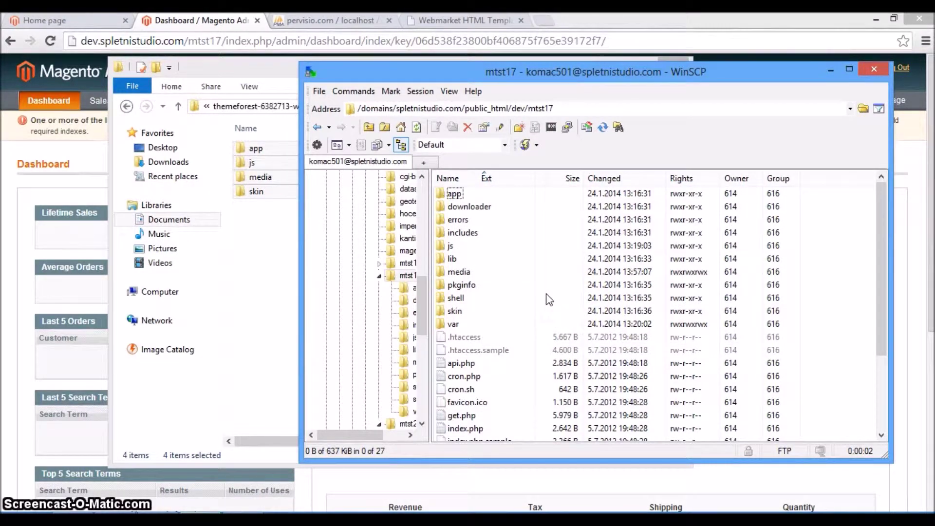
pyautogui.click(195, 22)
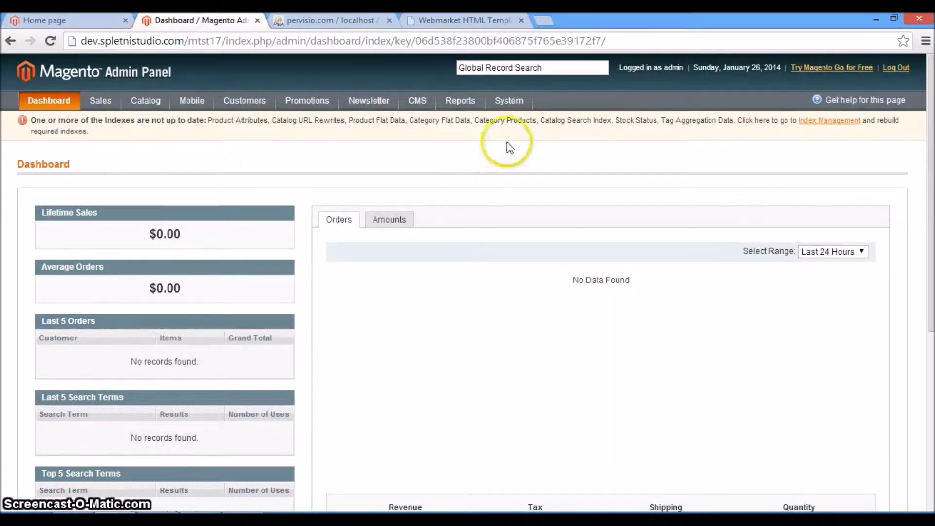
pyautogui.moveTo(508, 100)
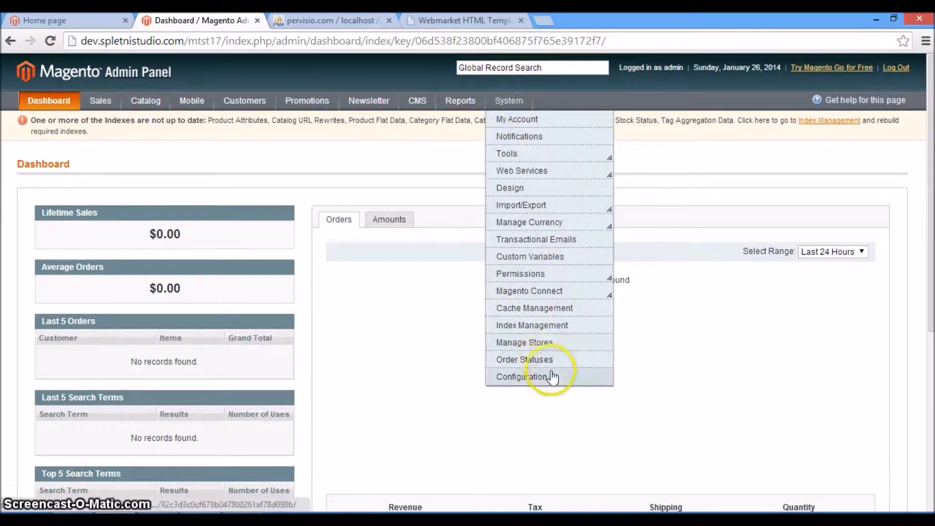
# Step: Change Design > Package Current Package Name from 'default' to 'webmarket' and save the config
pyautogui.click(555, 377)
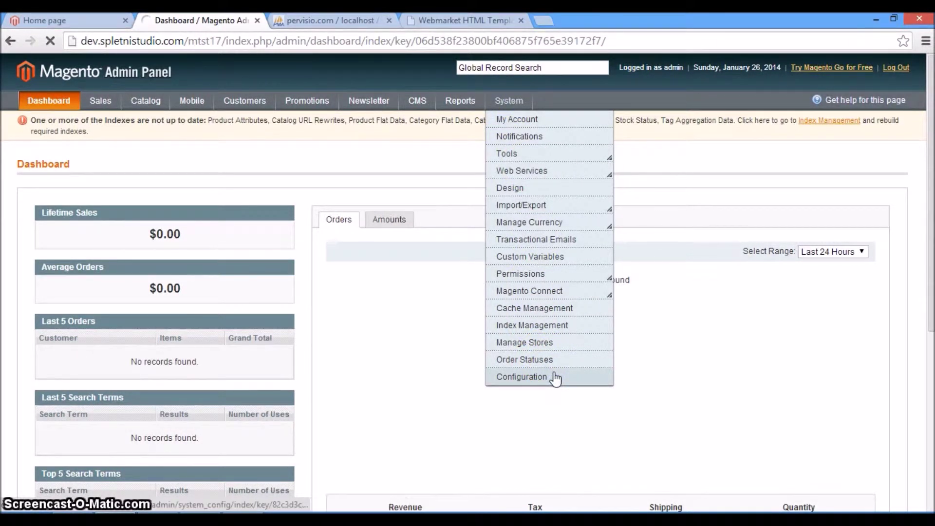
pyautogui.click(561, 379)
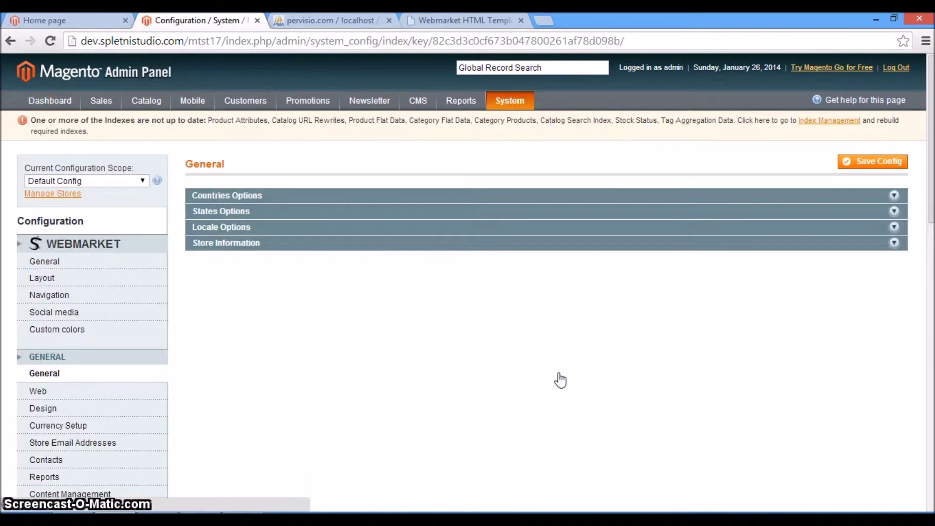
pyautogui.click(96, 408)
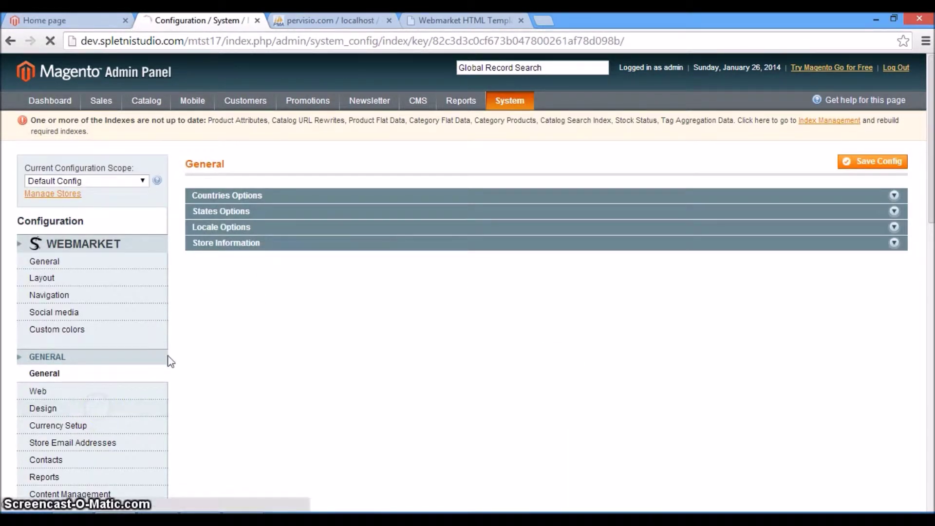
pyautogui.click(384, 196)
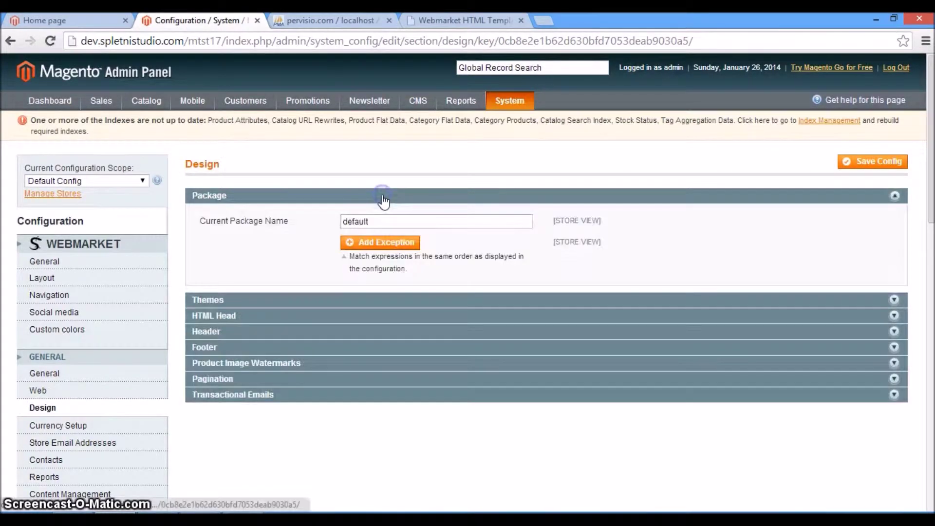
pyautogui.click(396, 222)
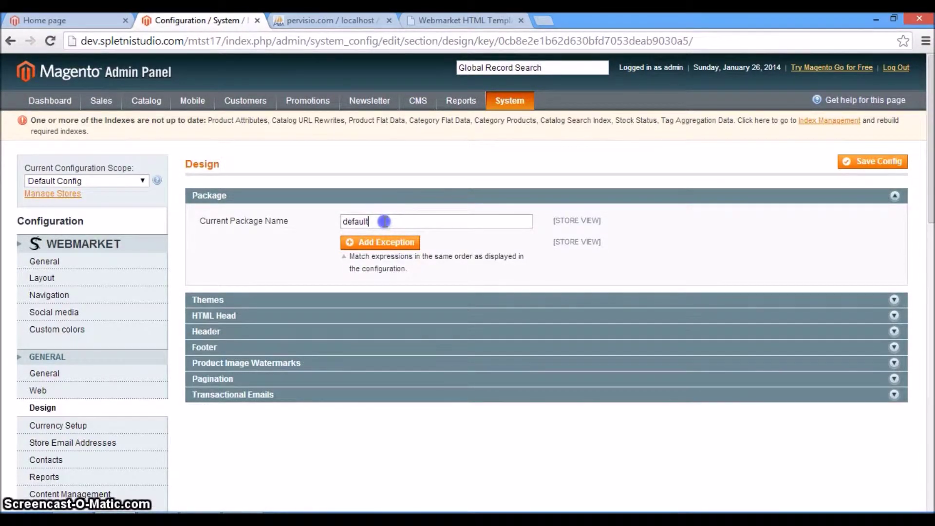
pyautogui.moveTo(383, 221); pyautogui.dragTo(329, 222)
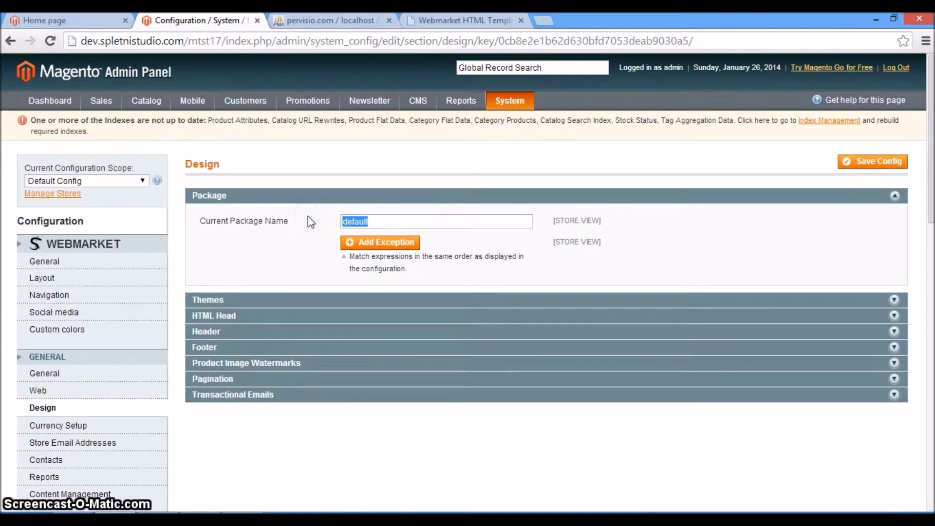
pyautogui.write('webmarket')
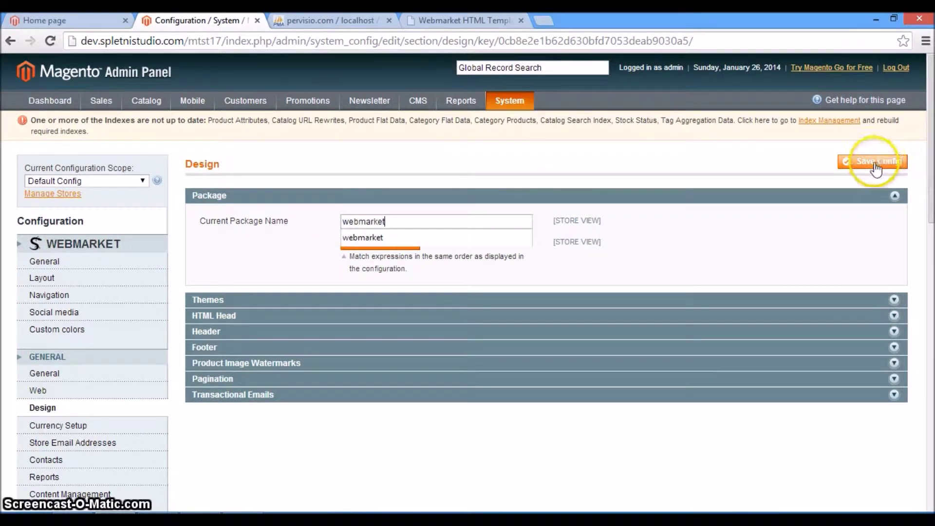
pyautogui.click(877, 162)
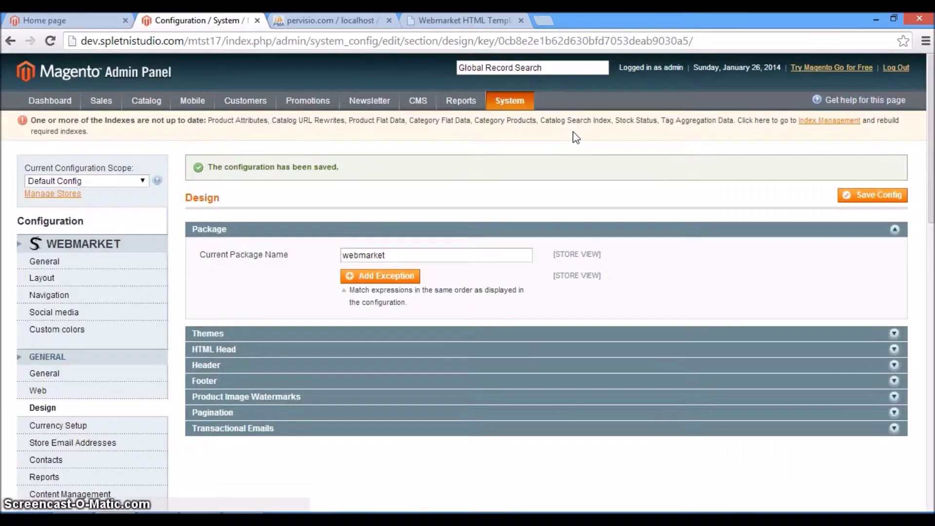
pyautogui.moveTo(510, 100)
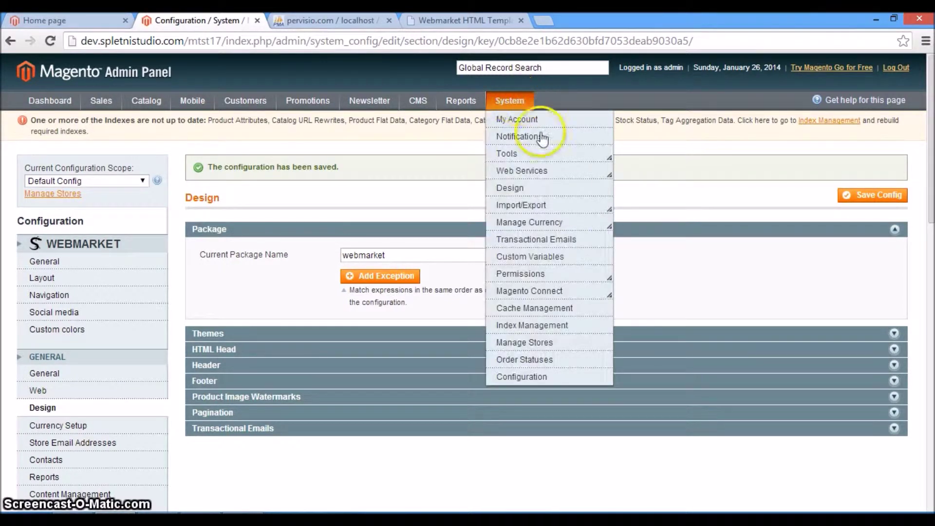
pyautogui.click(537, 310)
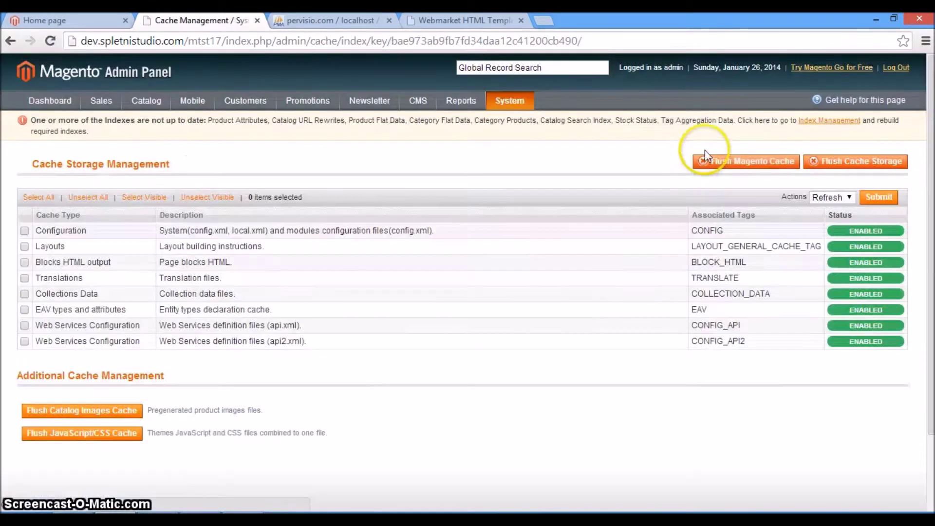
# Step: Flush the Magento cache and reload the storefront to see the Webmarket theme applied
pyautogui.click(731, 162)
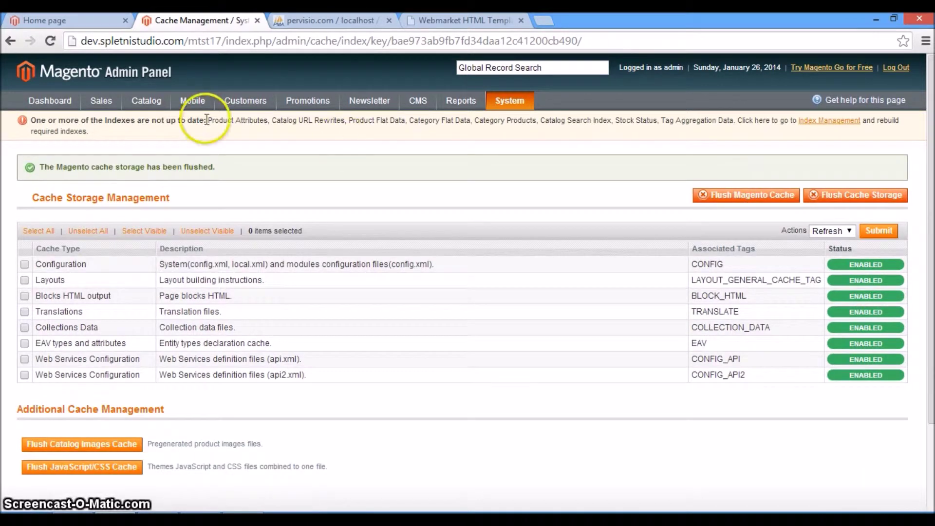
pyautogui.hotkey('ctrl', 'shift', 'Tab')
pyautogui.press('F5')
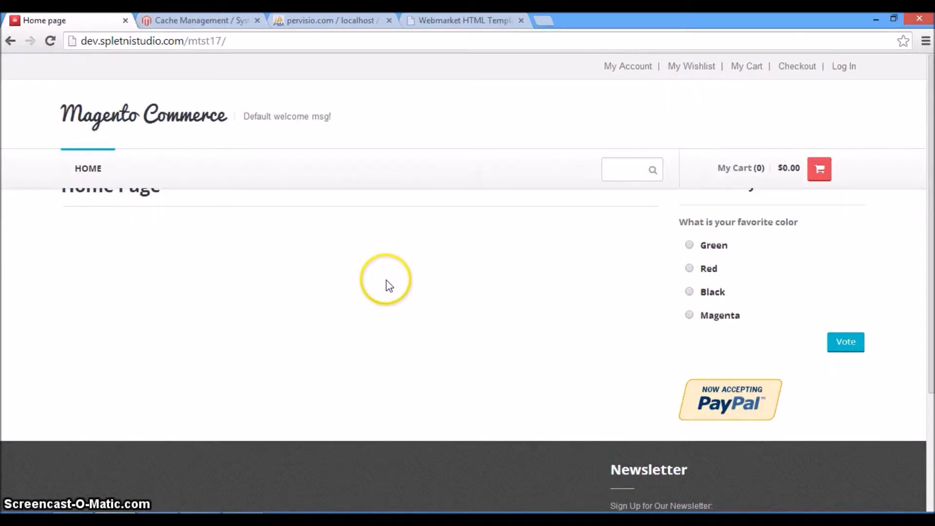
pyautogui.click(309, 20)
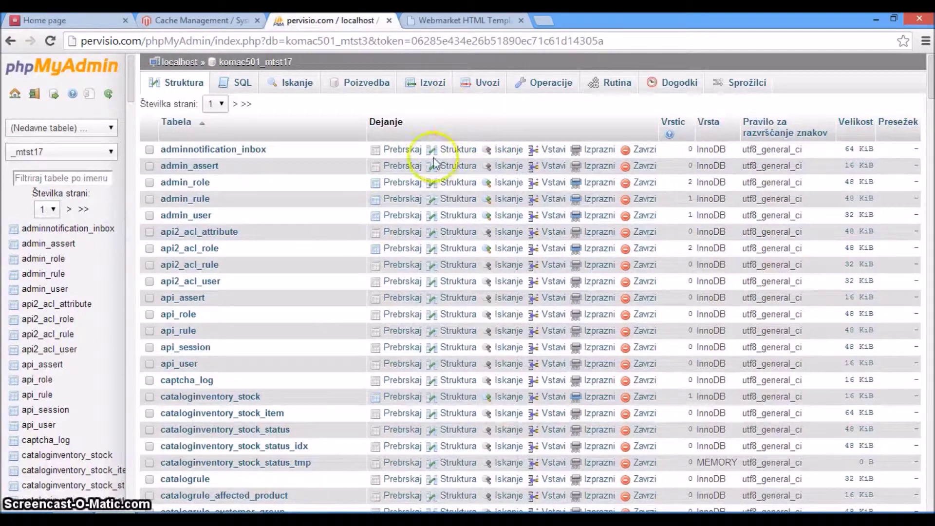
# Step: Import Sample content/static_content.sql into the store database, running its 28 queries
pyautogui.click(484, 85)
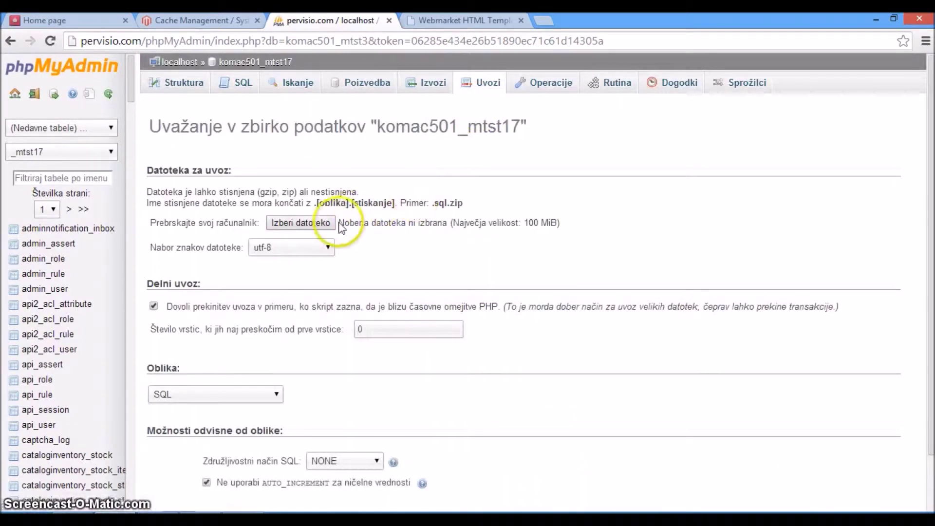
pyautogui.click(331, 225)
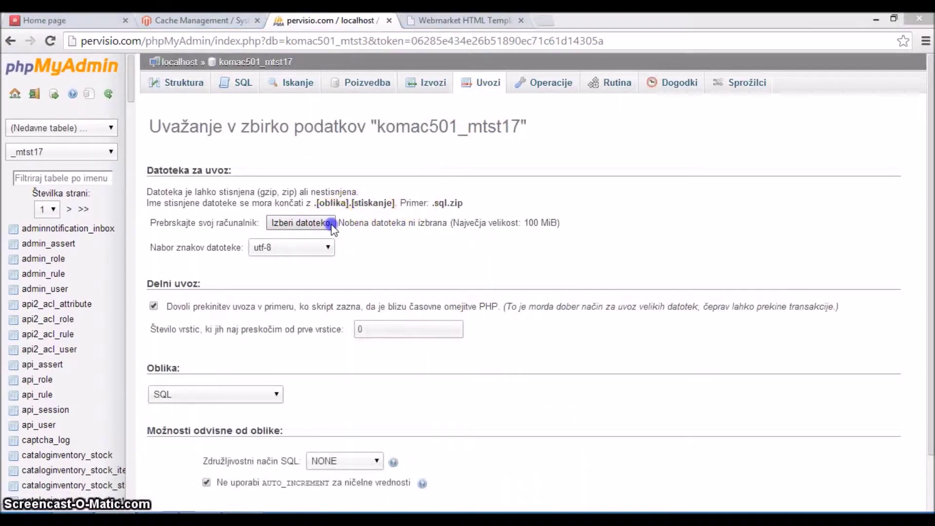
pyautogui.click(157, 45)
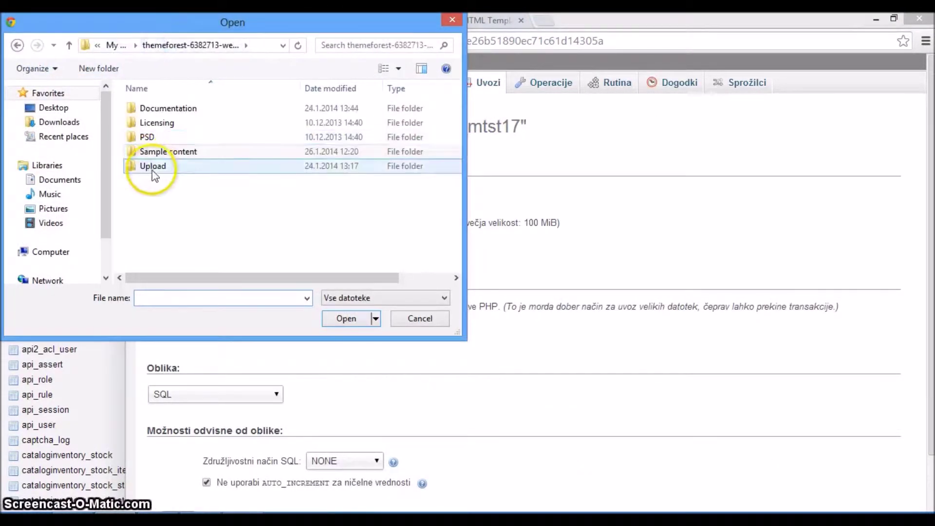
pyautogui.doubleClick(178, 153)
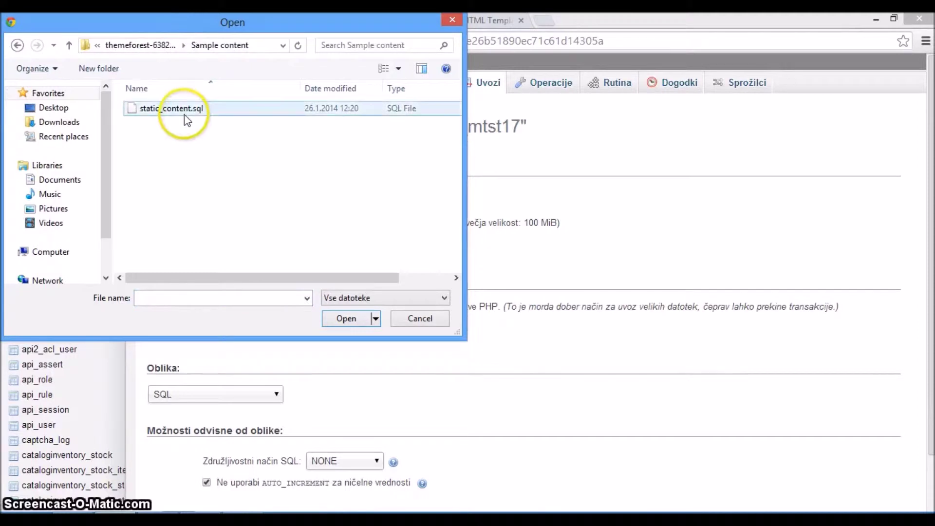
pyautogui.doubleClick(183, 116)
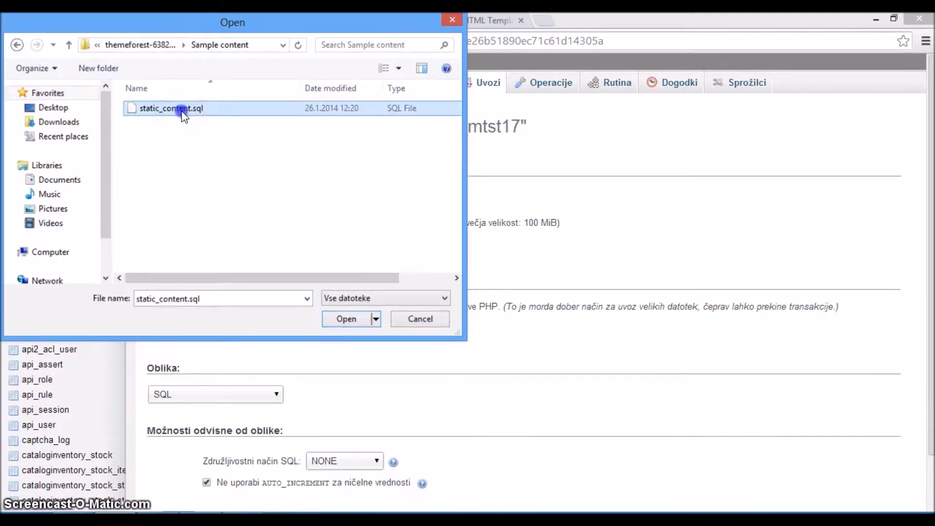
pyautogui.scroll(-1, 259, 304)
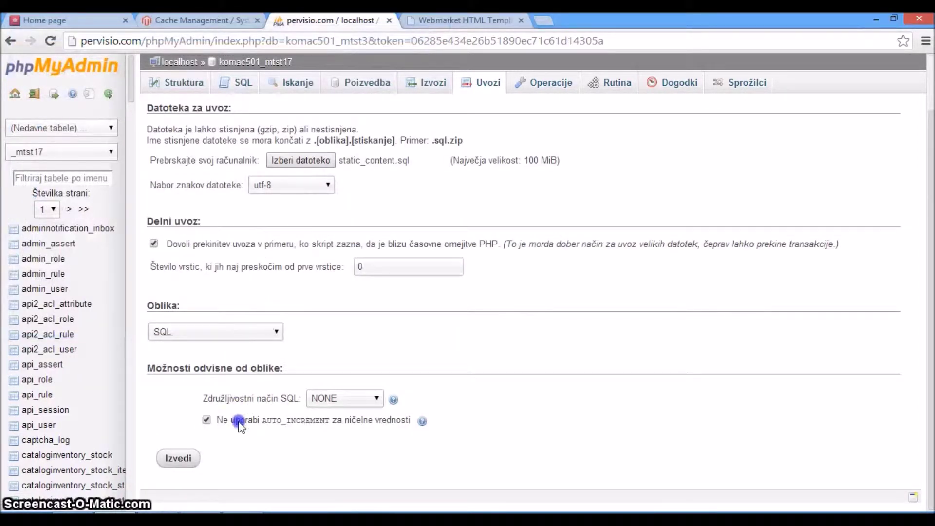
pyautogui.click(179, 458)
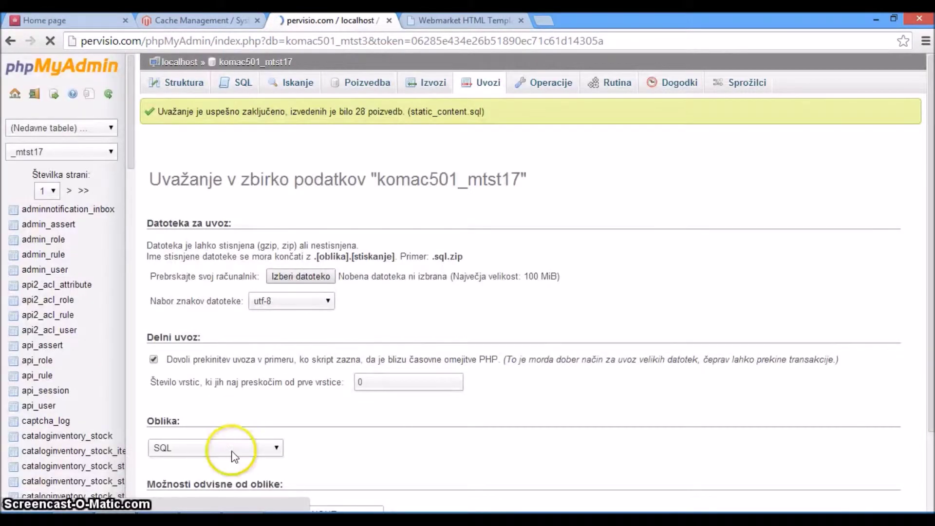
# Step: Flush the Magento cache and reload the home page to view the sample Slider Revolution banner
pyautogui.click(190, 20)
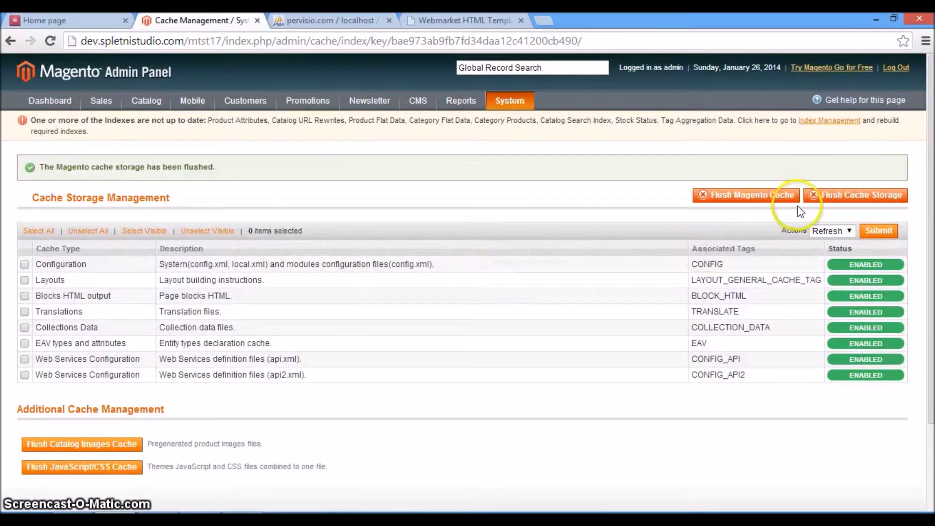
pyautogui.click(748, 197)
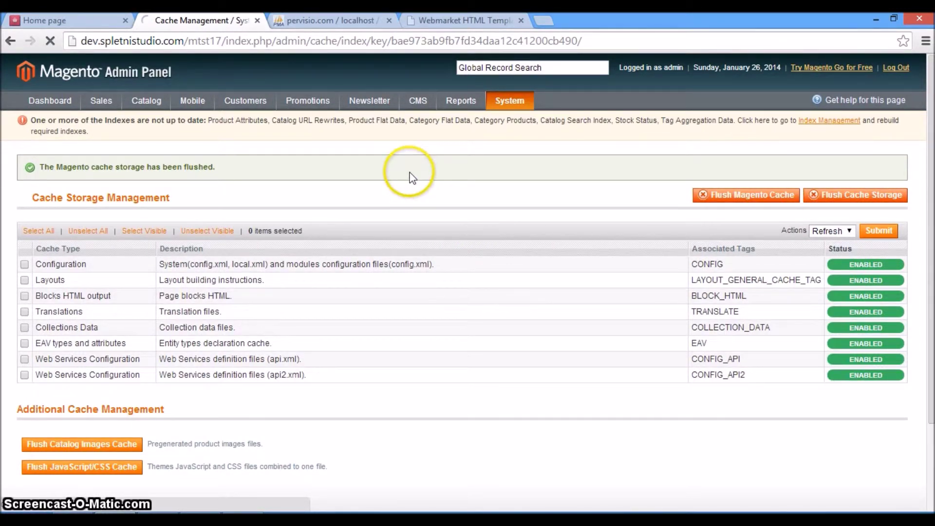
pyautogui.click(79, 20)
pyautogui.press('F5')
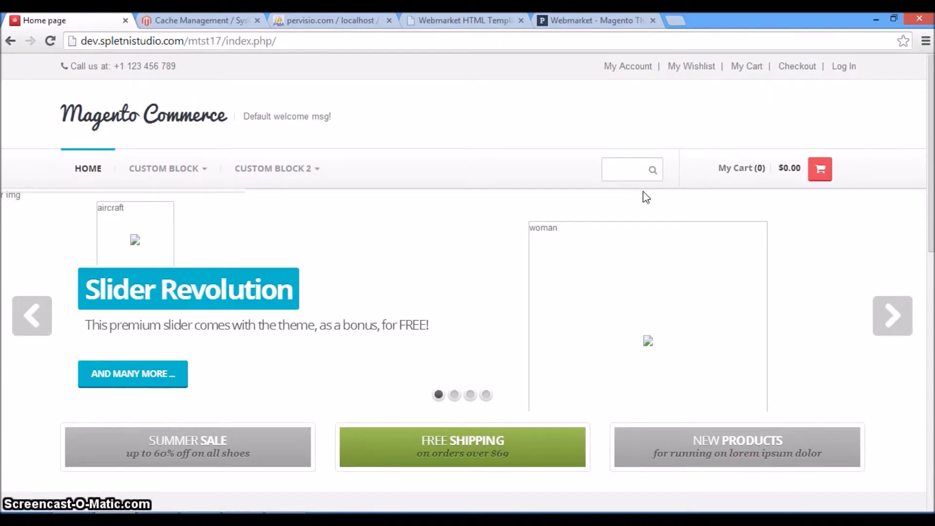
pyautogui.click(354, 236)
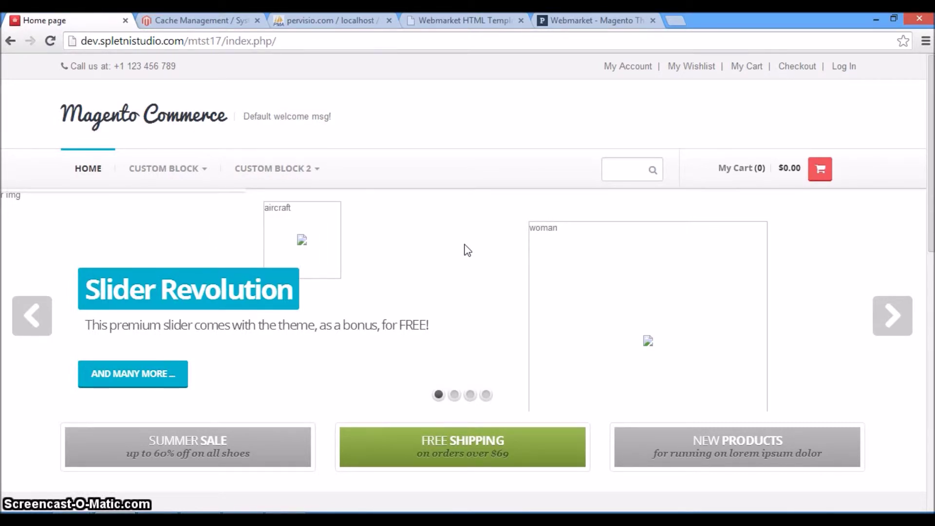
# Step: Paste the prepared Notepad++ code with full image URLs over slide 1's HTML and save it
pyautogui.click(198, 20)
pyautogui.moveTo(417, 100)
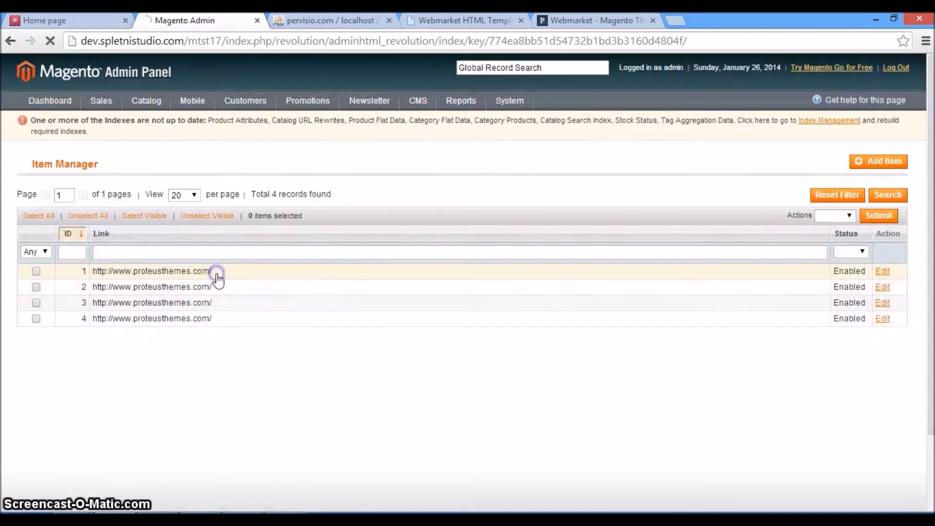
pyautogui.click(253, 273)
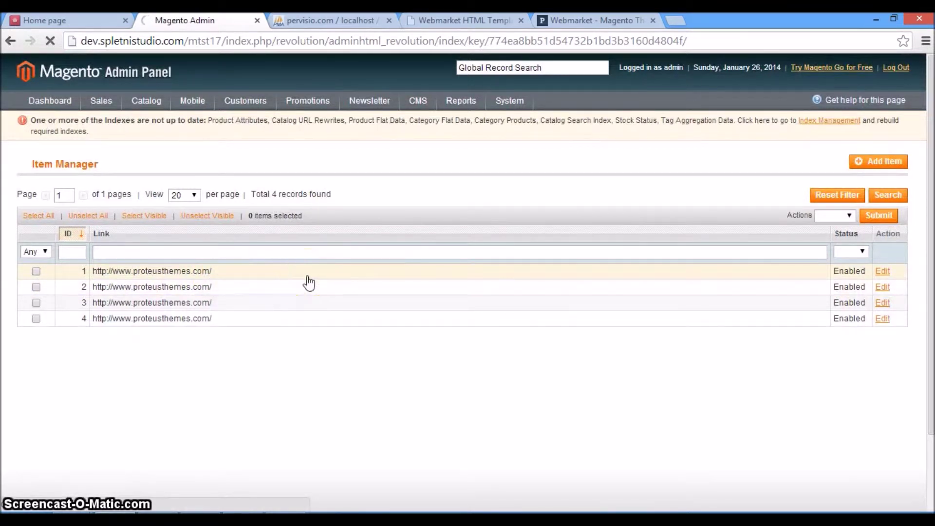
pyautogui.click(388, 272)
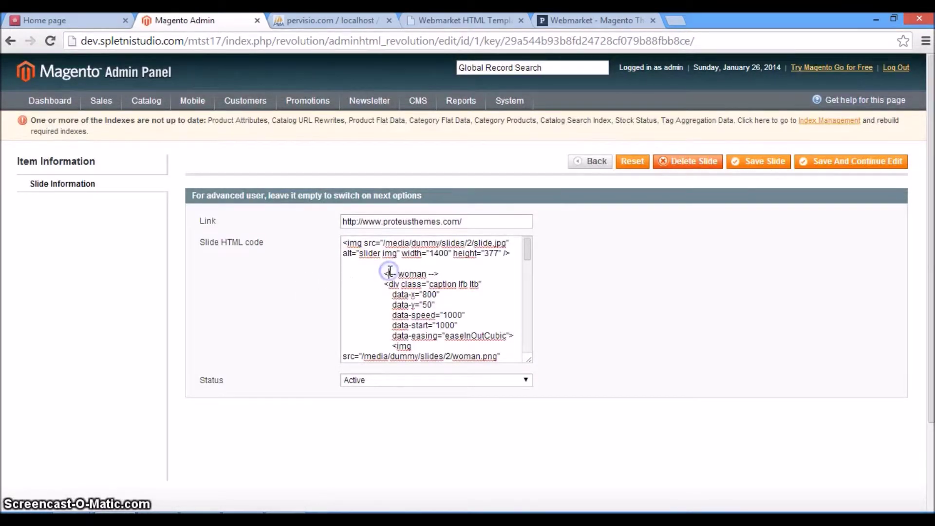
pyautogui.click(384, 291)
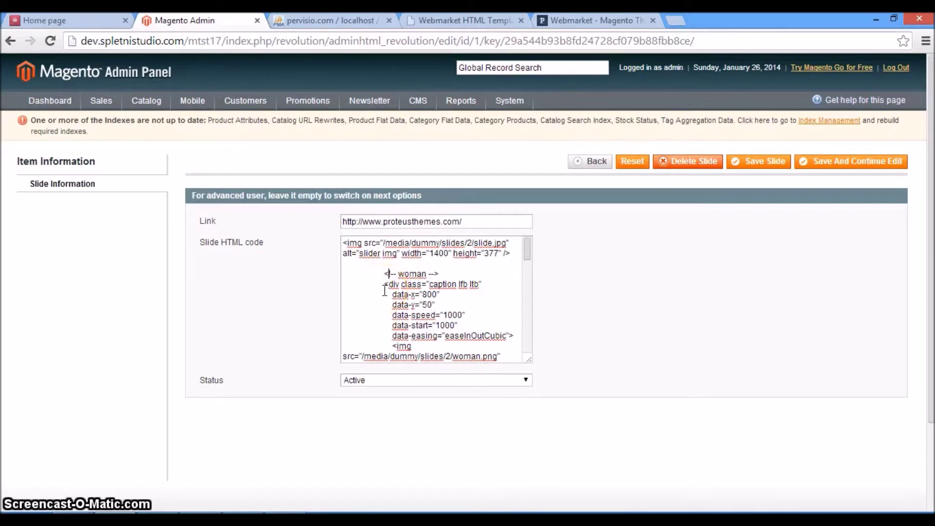
pyautogui.click(261, 521)
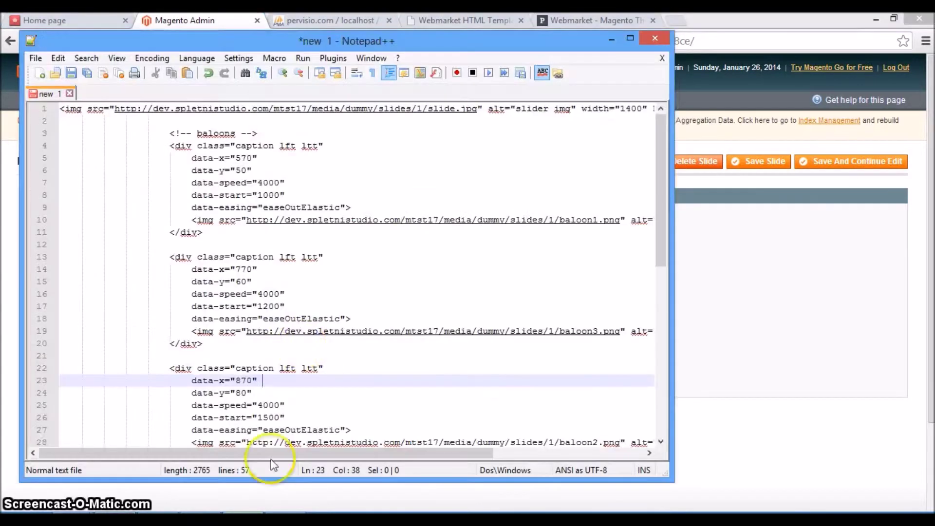
pyautogui.hotkey('ctrl', 'a')
pyautogui.click(698, 282)
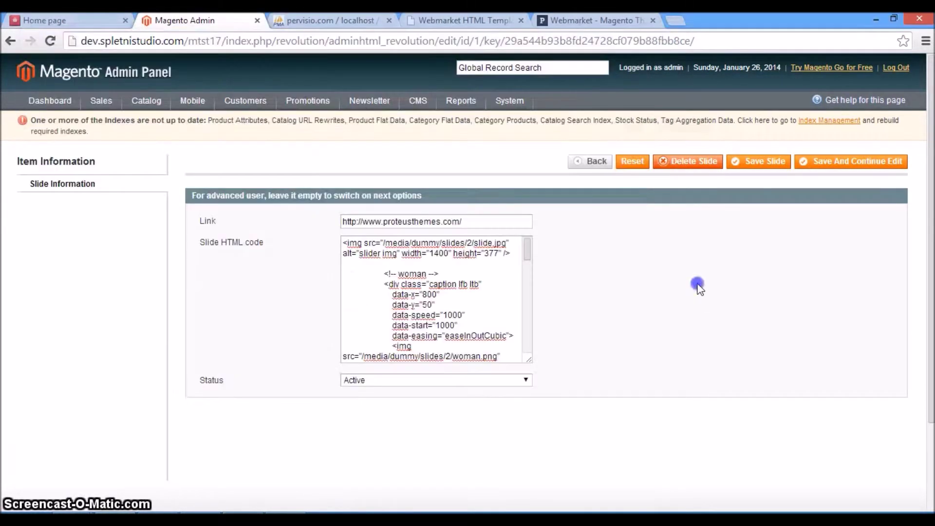
pyautogui.click(457, 283)
pyautogui.hotkey('ctrl', 'a')
pyautogui.hotkey('ctrl', 'v')
pyautogui.click(773, 162)
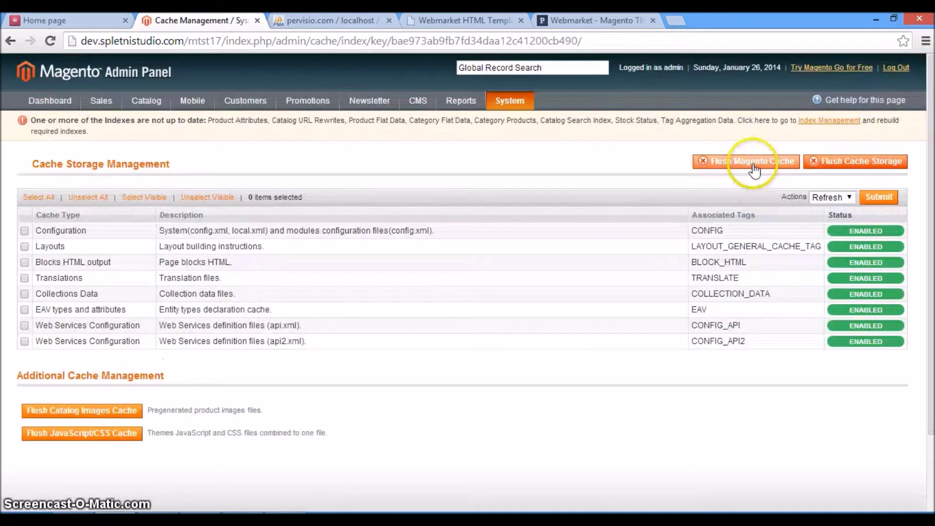
# Step: Flush the cache and reload the storefront to show the 'Sky Is the Limit' balloon slide
pyautogui.click(753, 164)
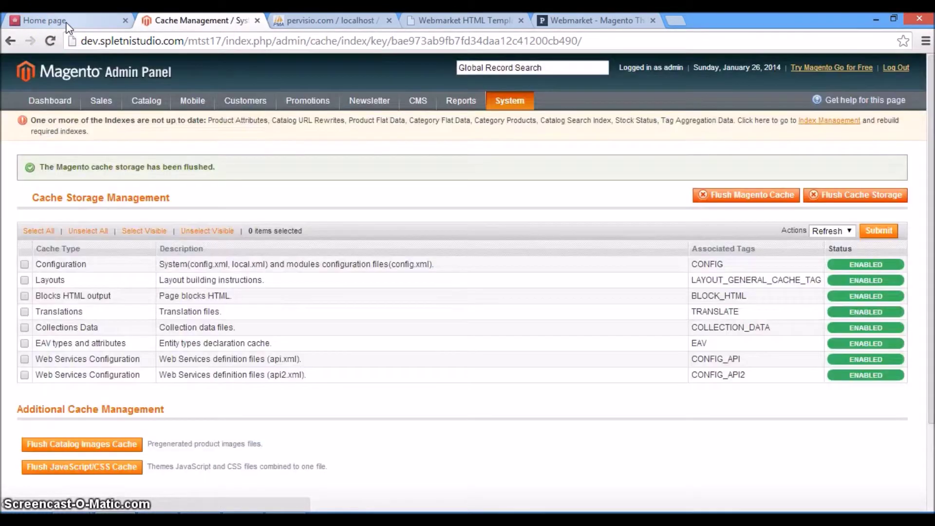
pyautogui.click(68, 27)
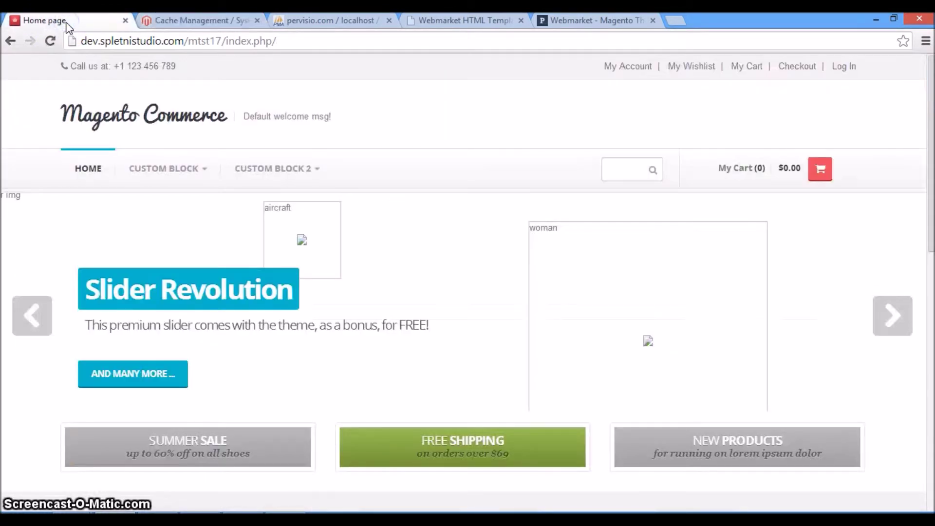
pyautogui.click(50, 40)
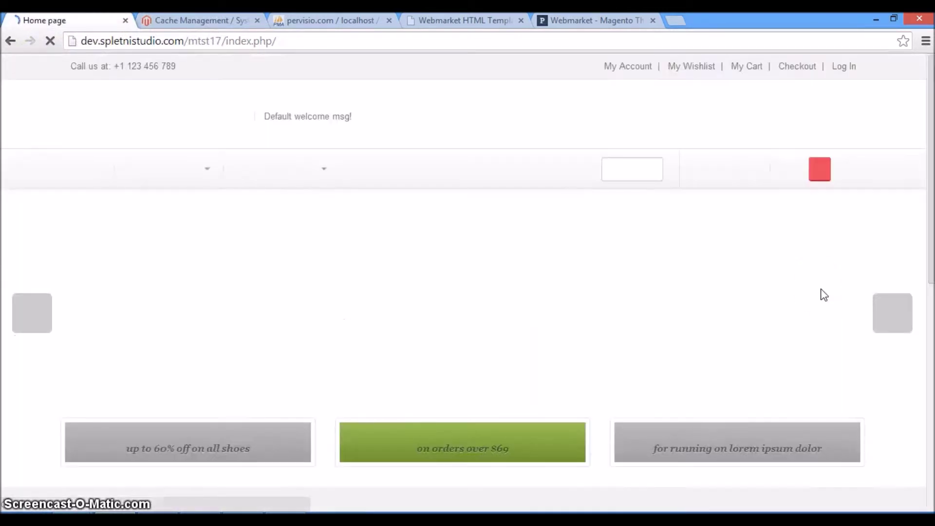
pyautogui.click(812, 292)
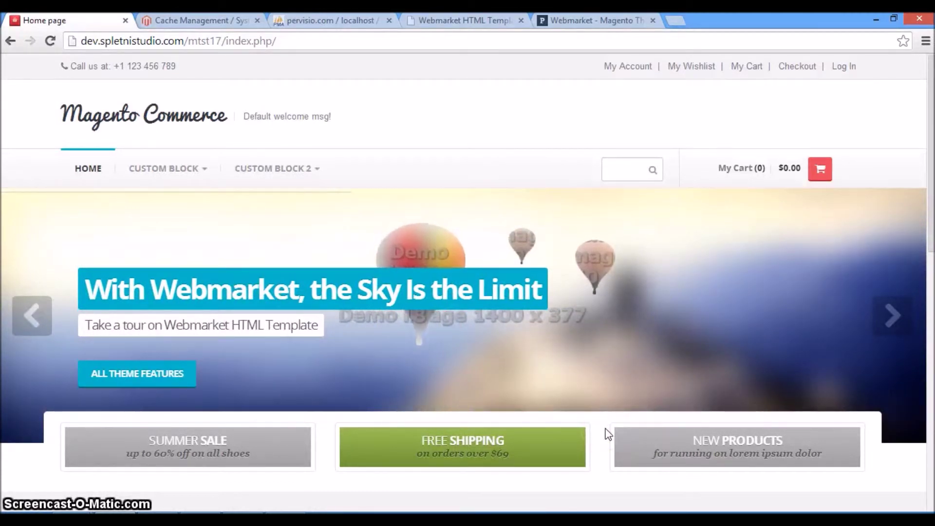
pyautogui.scroll(-4, 606, 401)
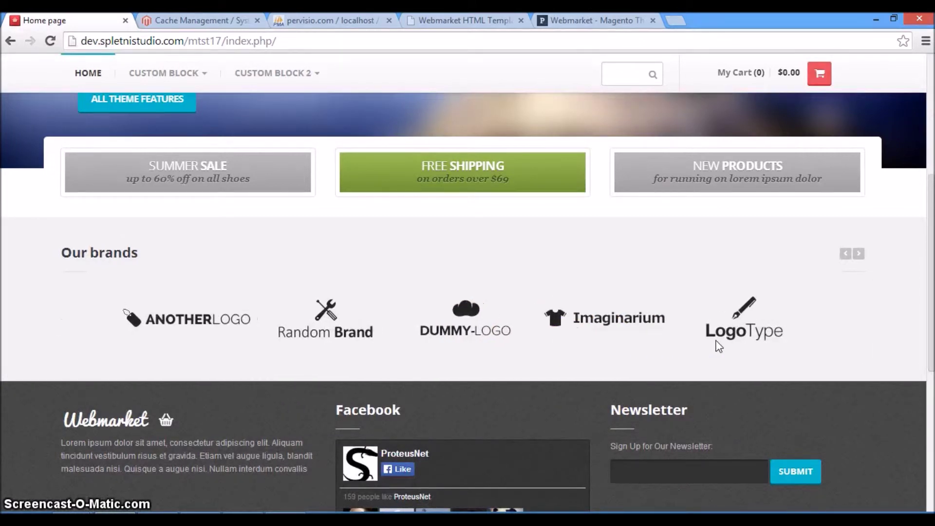
pyautogui.scroll(2, 716, 344)
# Step: Compare the storefront with the Webmarket live demo's Featured, New and Most Popular blocks
pyautogui.click(574, 22)
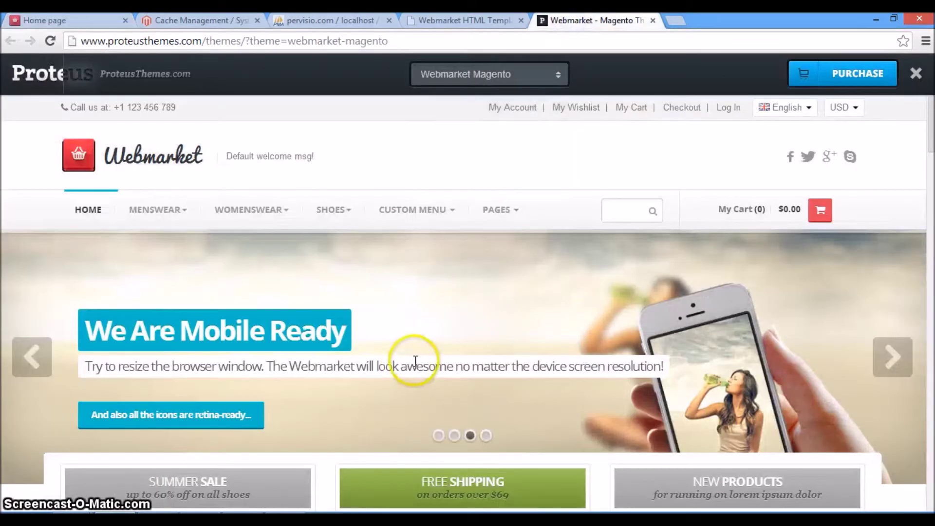
pyautogui.scroll(-3, 552, 292)
pyautogui.scroll(-2, 559, 295)
pyautogui.scroll(-2, 131, 161)
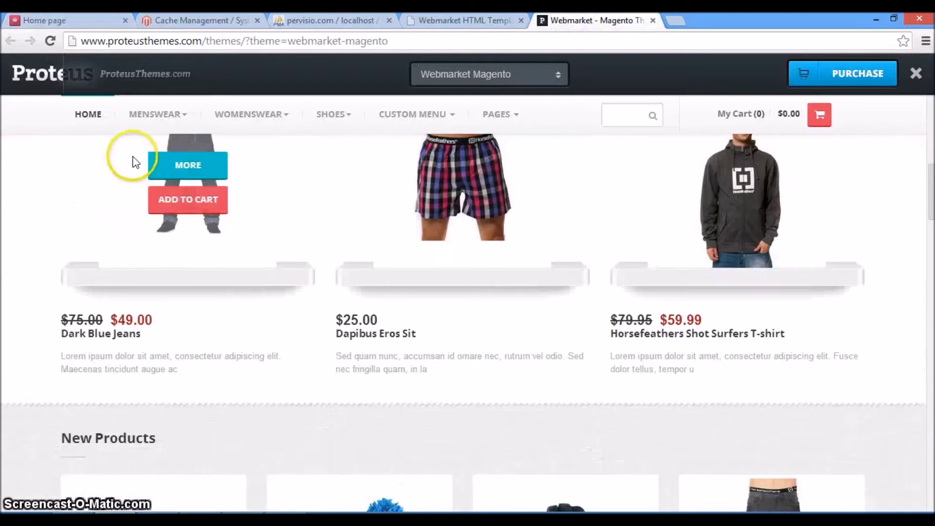
pyautogui.scroll(-3, 196, 439)
pyautogui.scroll(-2, 195, 438)
pyautogui.scroll(-4, 131, 405)
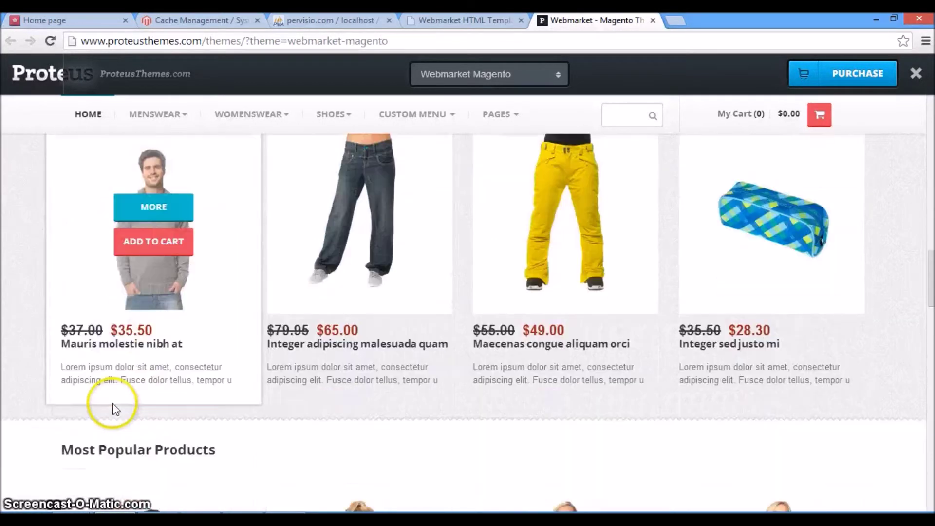
pyautogui.scroll(-1, 365, 387)
pyautogui.click(194, 21)
pyautogui.moveTo(417, 101)
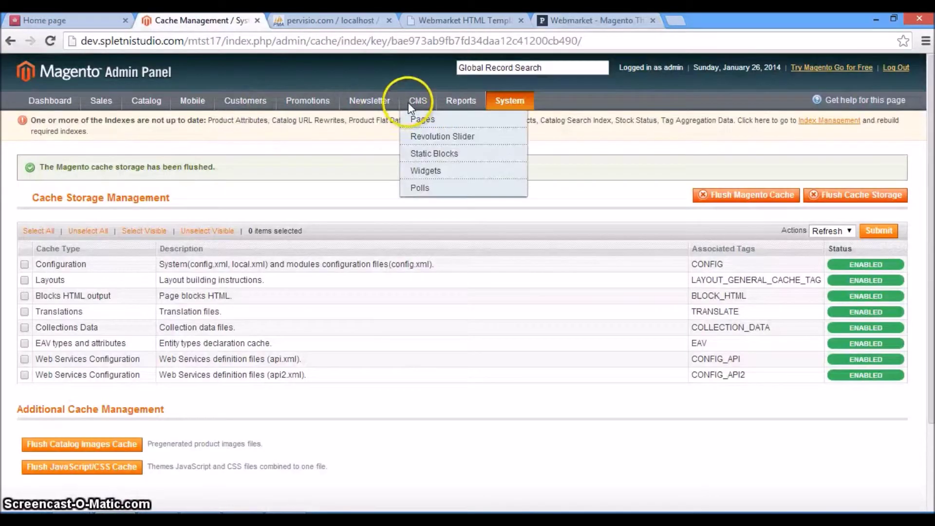
pyautogui.click(422, 120)
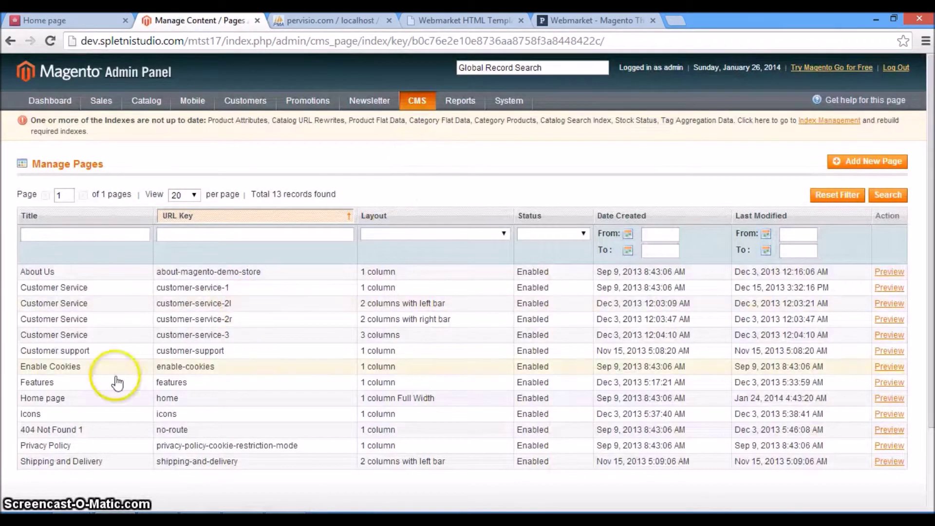
pyautogui.click(46, 401)
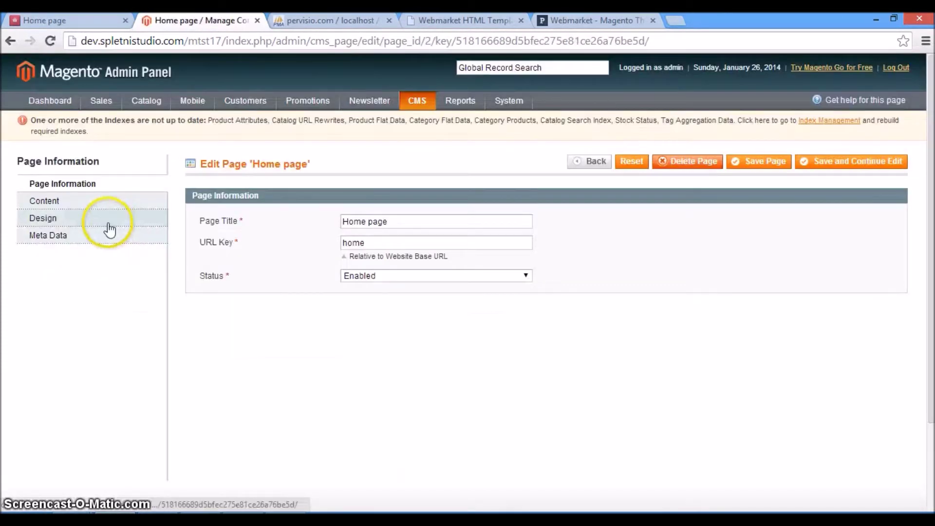
pyautogui.click(77, 203)
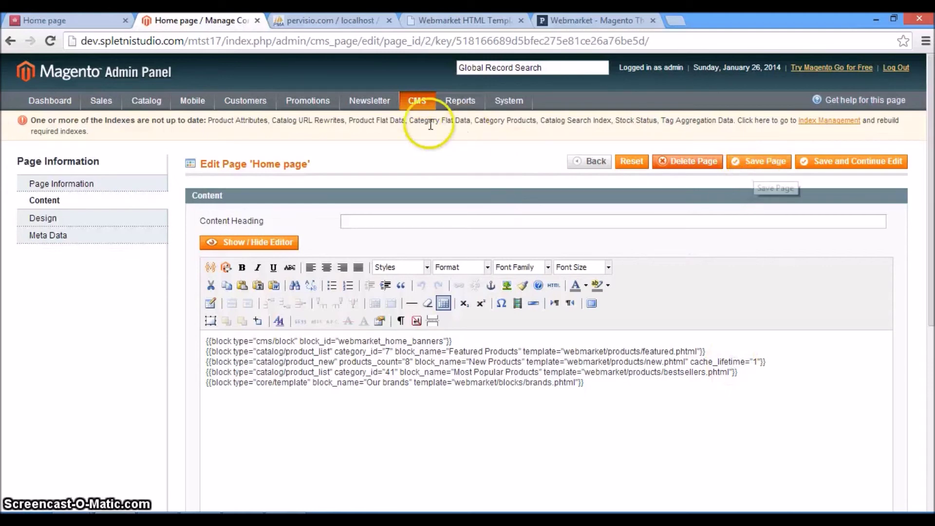
pyautogui.moveTo(509, 99)
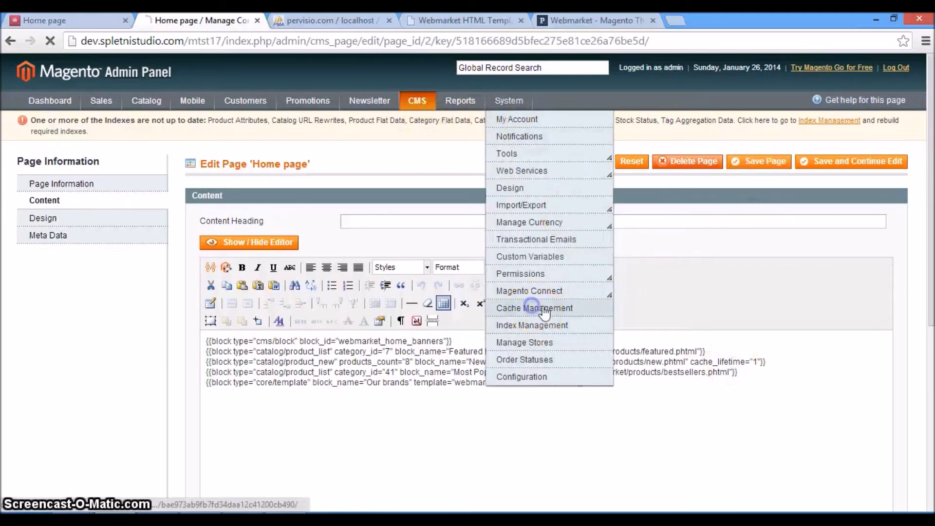
pyautogui.click(759, 162)
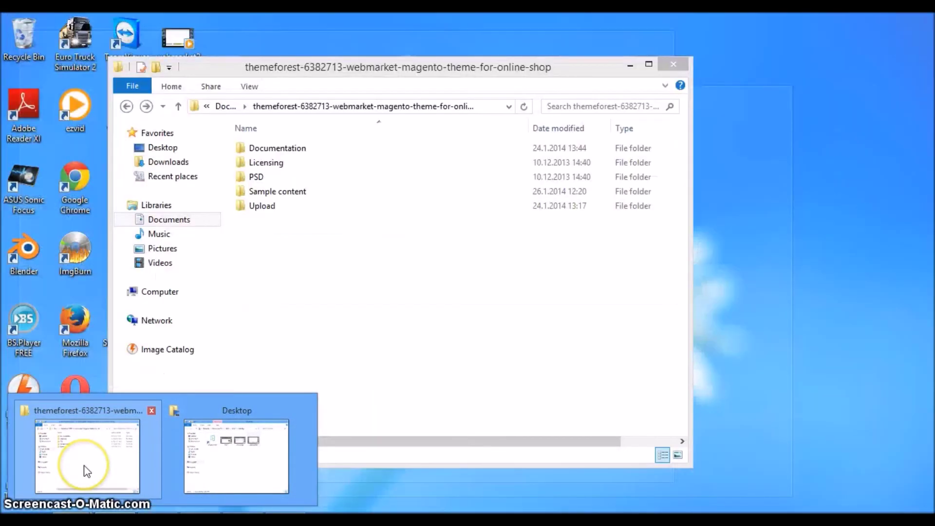
# Step: Open the Webmarket package's Documentation folder with its css, images, js and slider-revolution contents
pyautogui.click(84, 466)
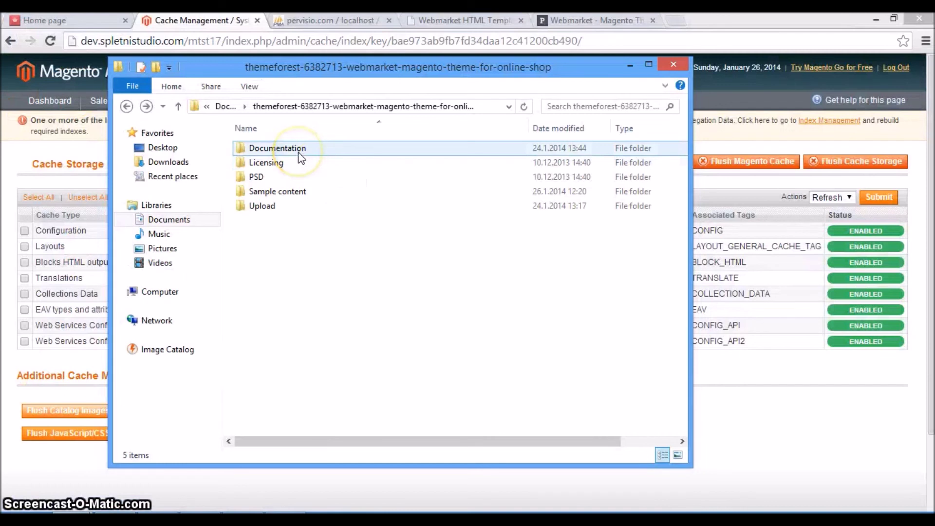
pyautogui.doubleClick(299, 152)
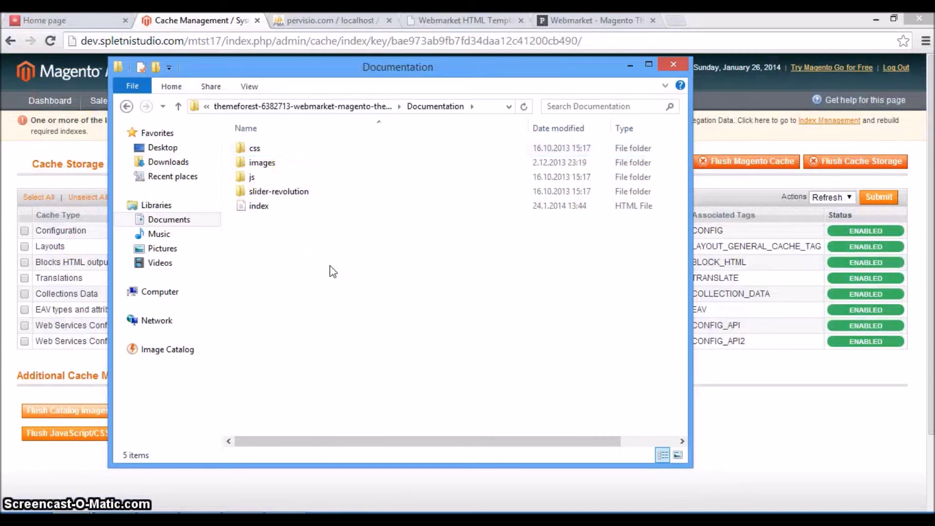